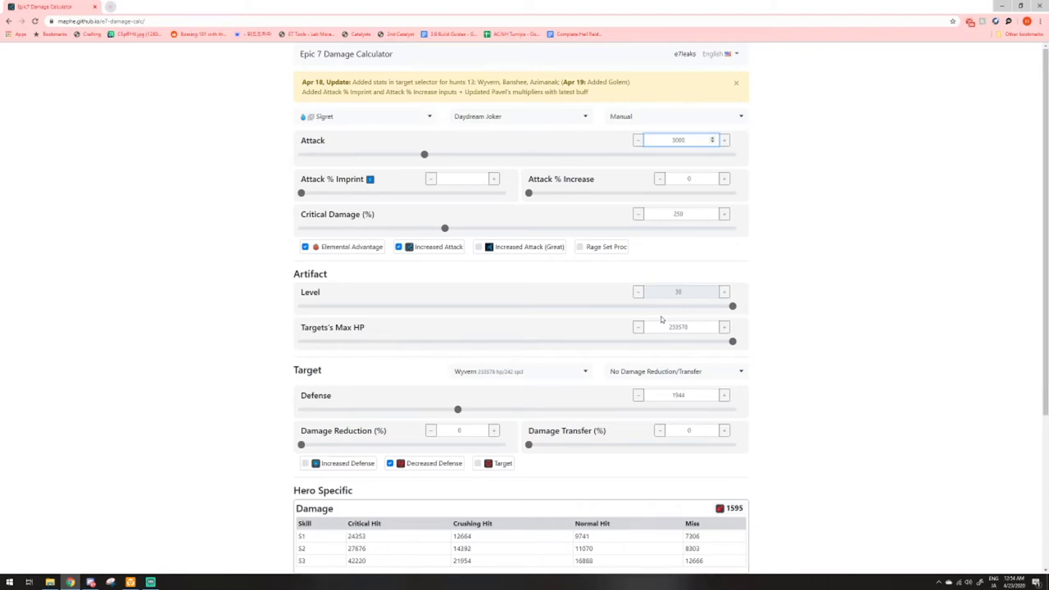
Step: Set Sigret's Attack to 3246, keeping Wyvern as the target and Daydream Joker as the artifact
click(494, 380)
click(504, 372)
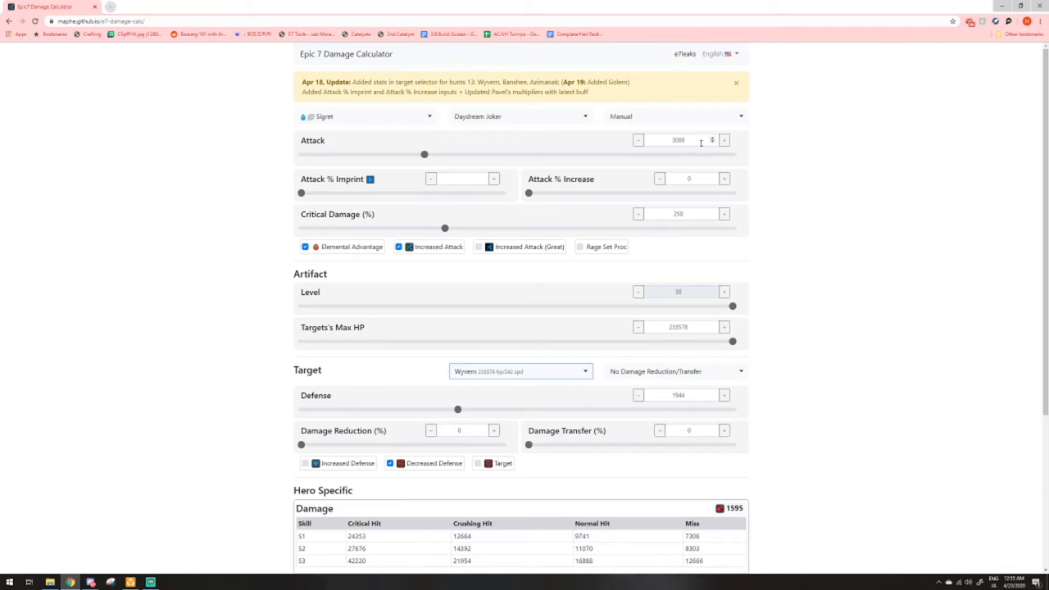
click(701, 141)
key(BackSpace)
key(BackSpace)
key(BackSpace)
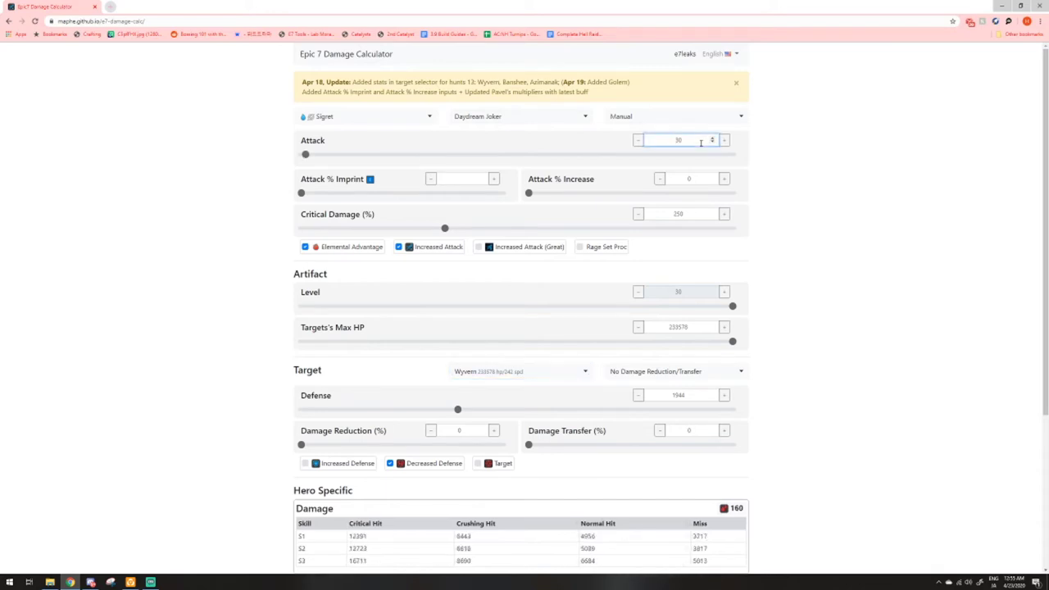
text(246)
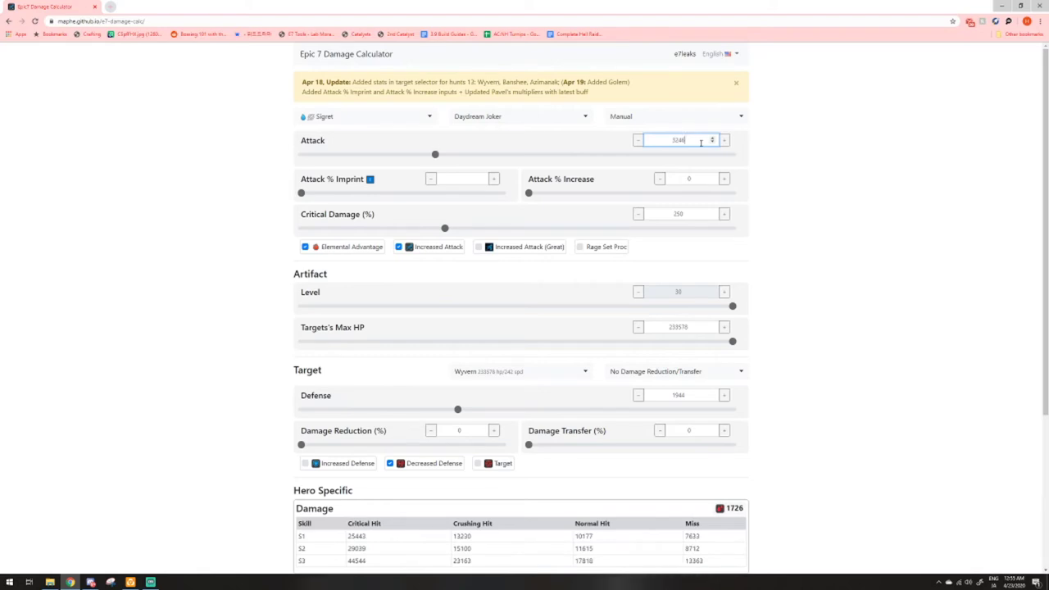
Step: Note the S3 critical hit damage, 44544, in the browser's address bar without loading it
click(469, 18)
text(44)
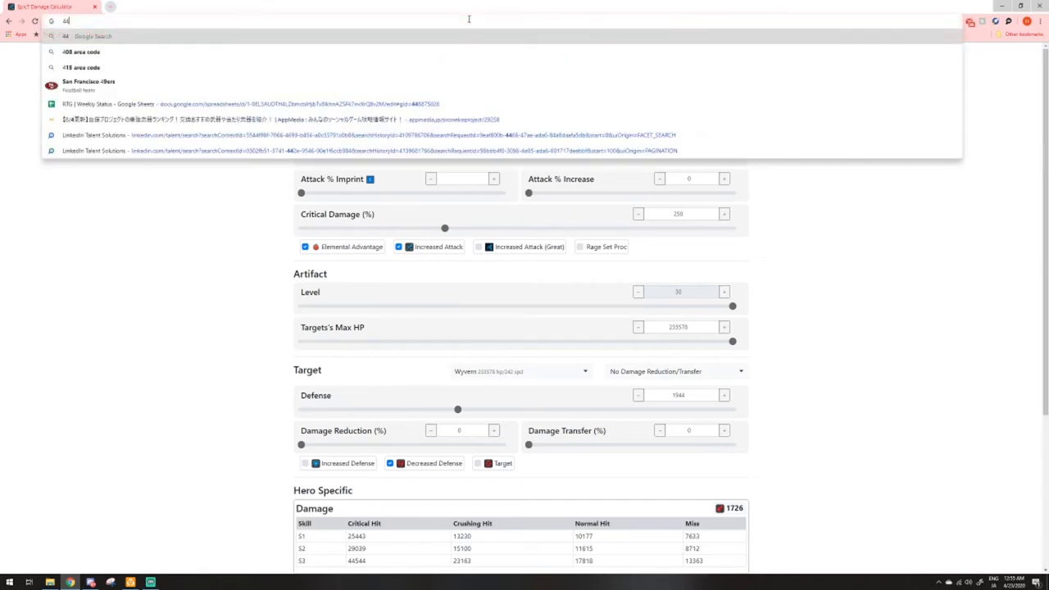
text(544)
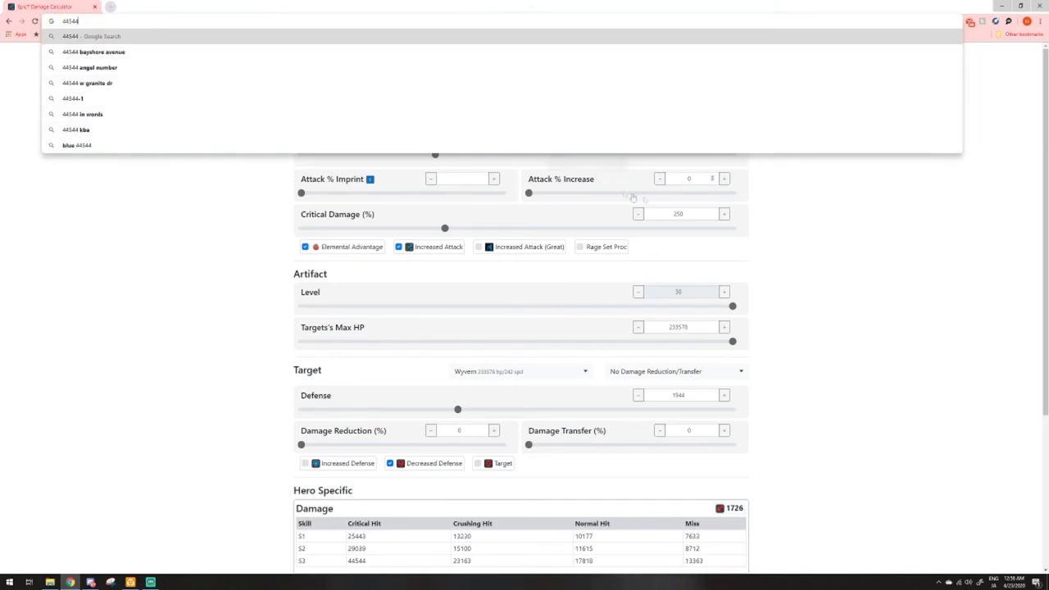
click(765, 223)
Step: Set Sigret's Attack to 3000 and Critical Damage to 270% for comparison with the noted damage
click(685, 141)
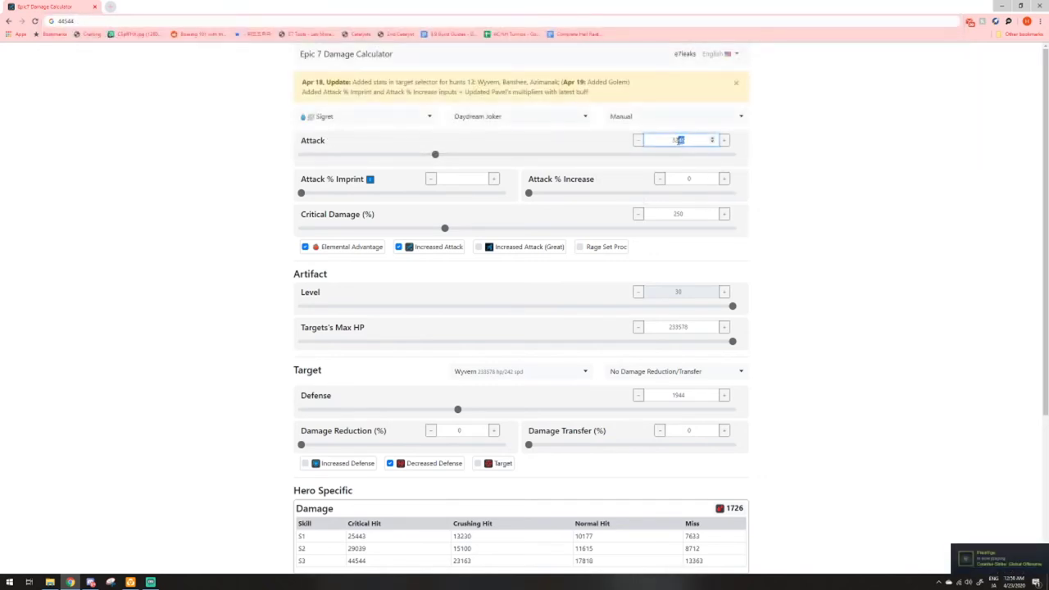
double_click(679, 140)
text(600)
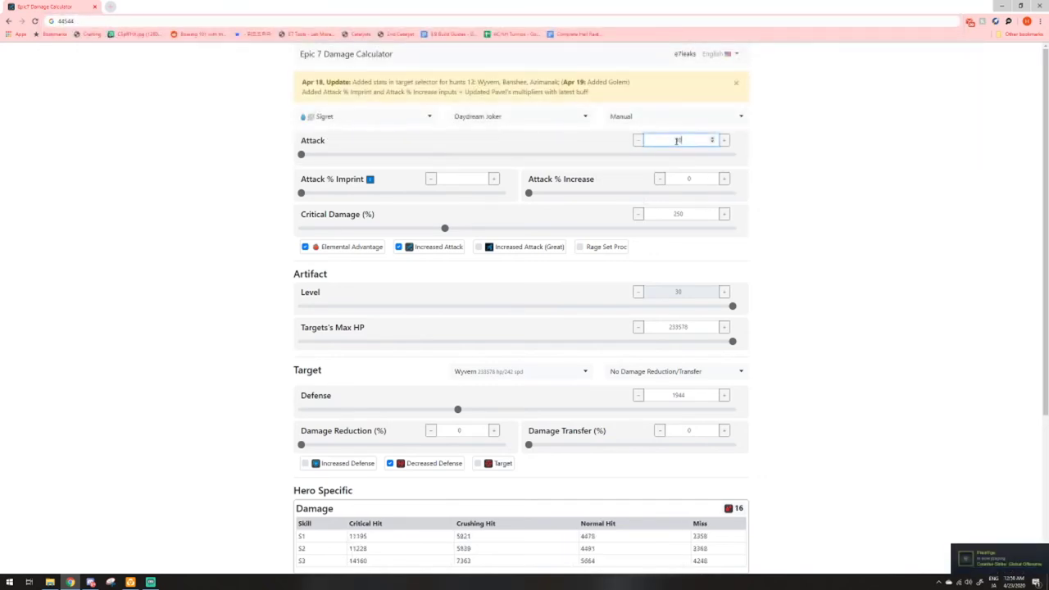
click(694, 212)
double_click(695, 212)
text(3200)
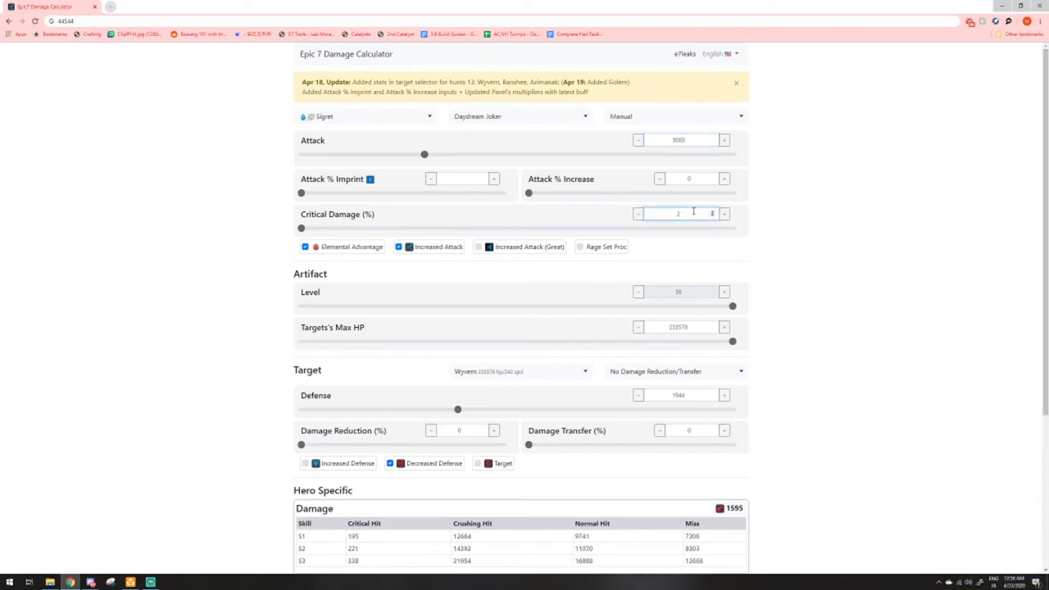
key(BackSpace)
key(BackSpace)
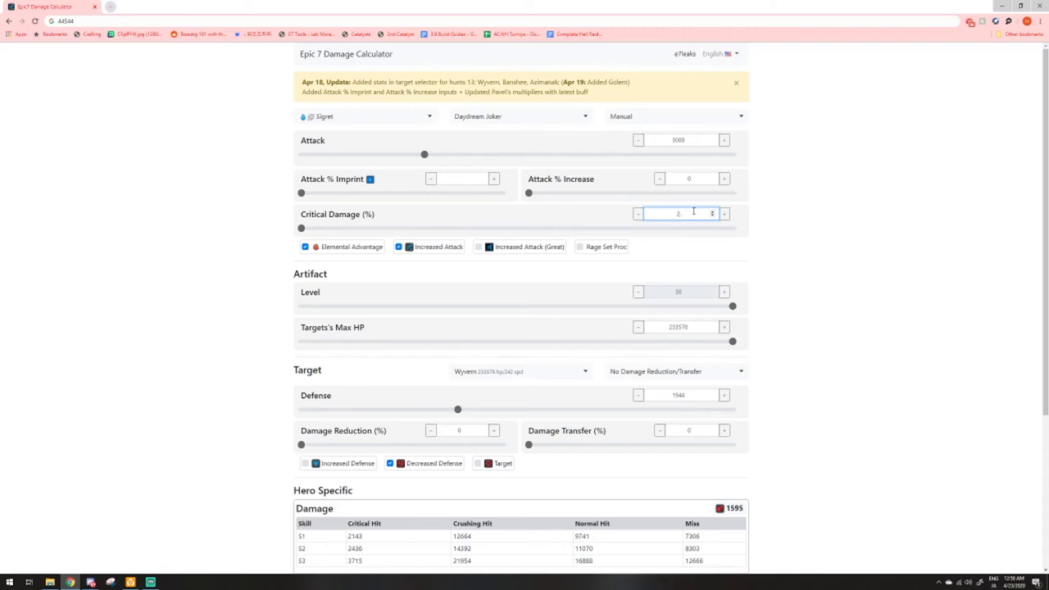
text(70)
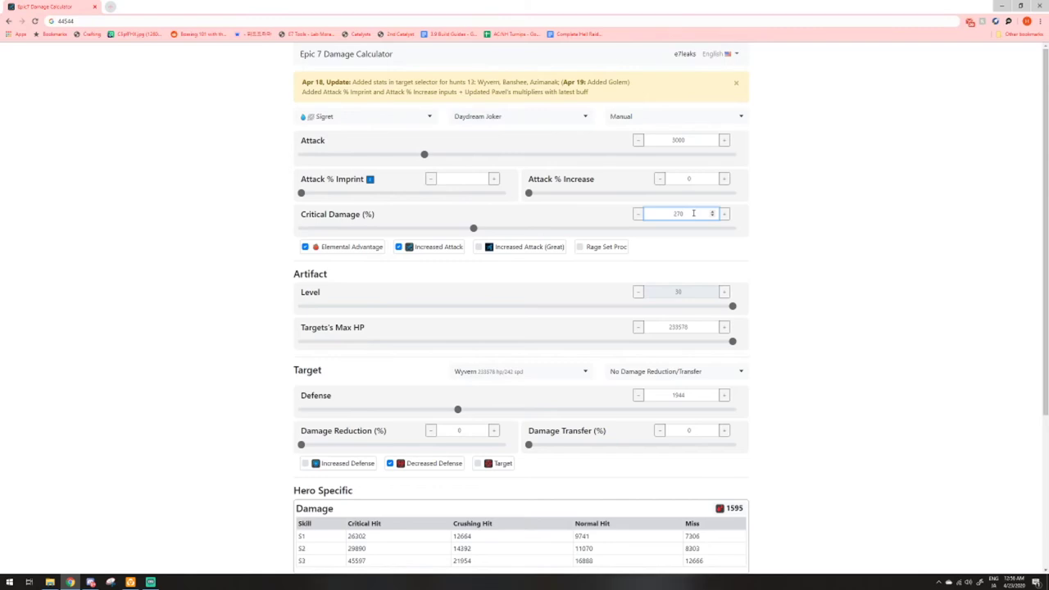
Step: Set Critical Damage to 250% and change the artifact to No Artifact Proc
key(BackSpace)
key(BackSpace)
key(BackSpace)
text(250)
click(546, 118)
click(490, 156)
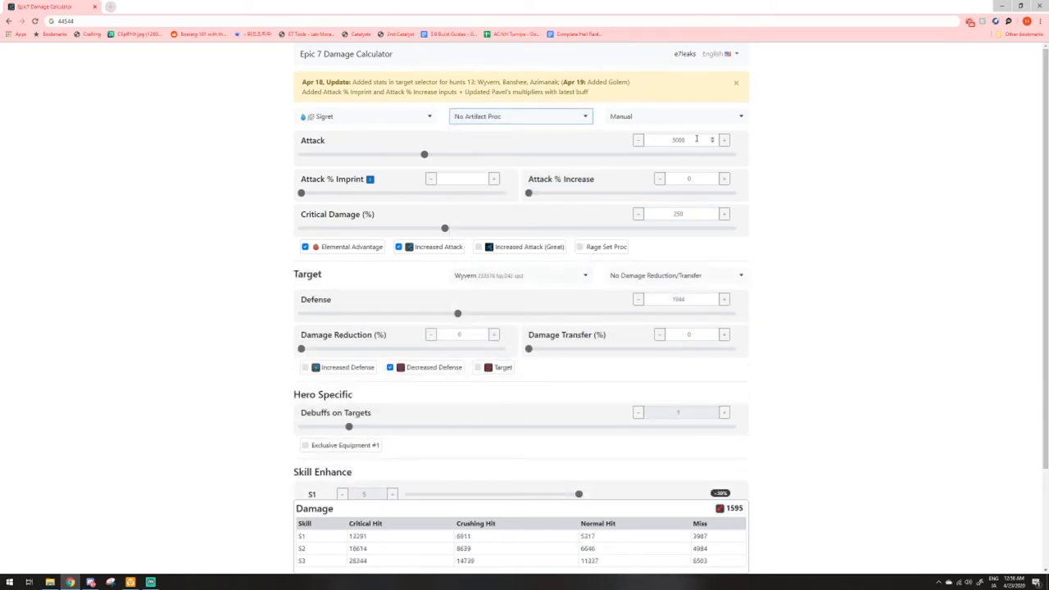
Step: Set Sigret's Attack to 3246 for the calculation without an artifact
click(697, 139)
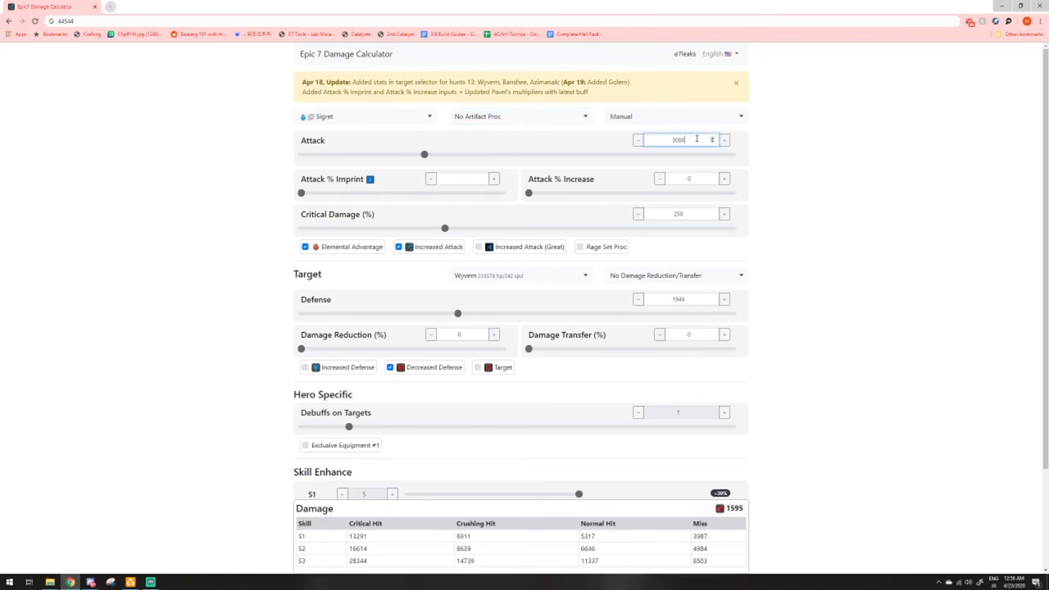
key(BackSpace)
key(BackSpace)
key(BackSpace)
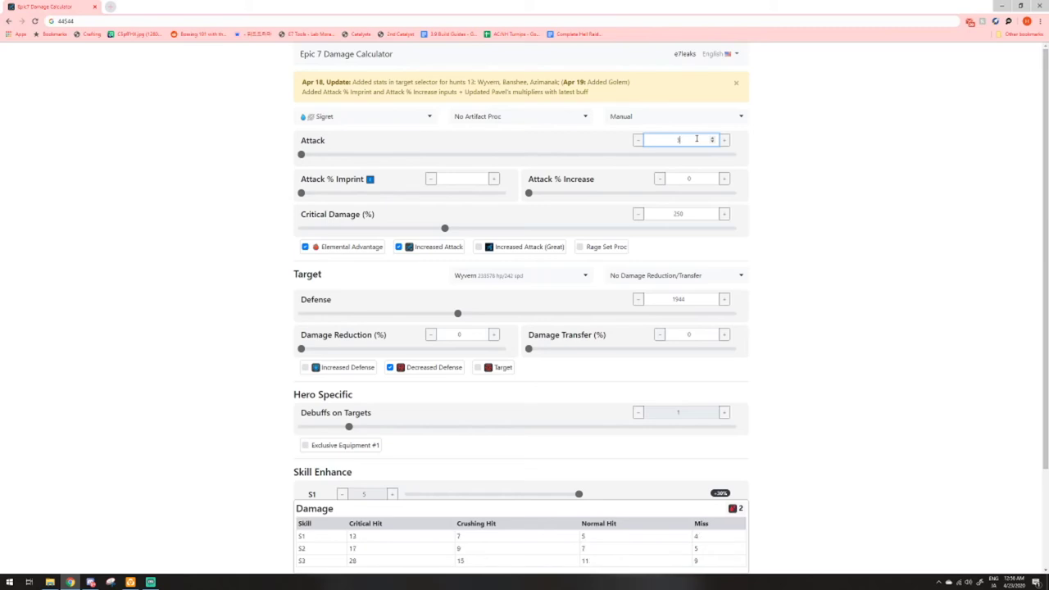
text(246)
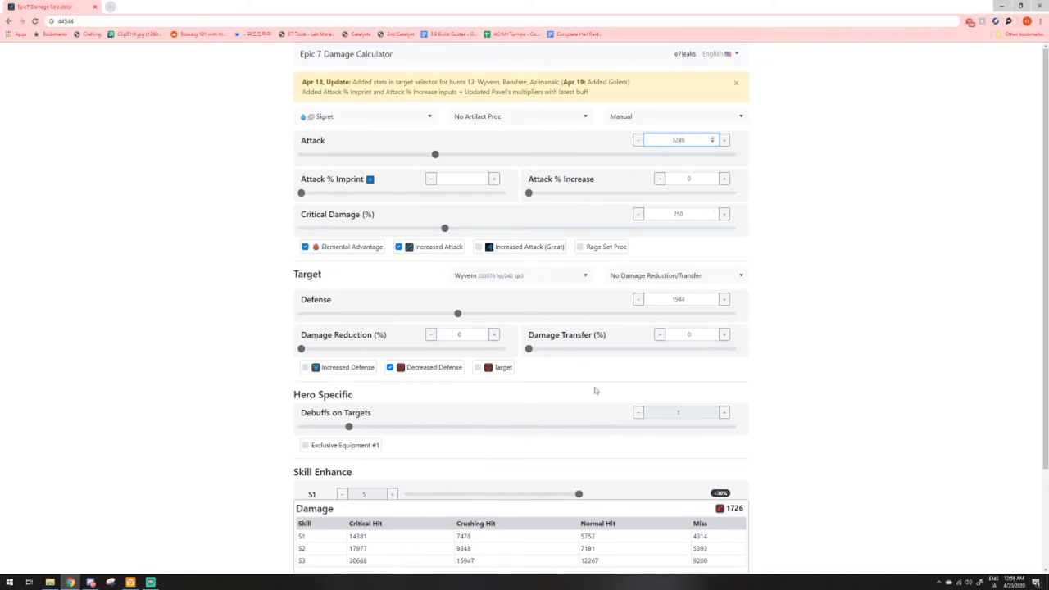
Step: Replace the number noted in the browser's address bar with the S3 critical hit damage, 30668, without loading it
click(66, 21)
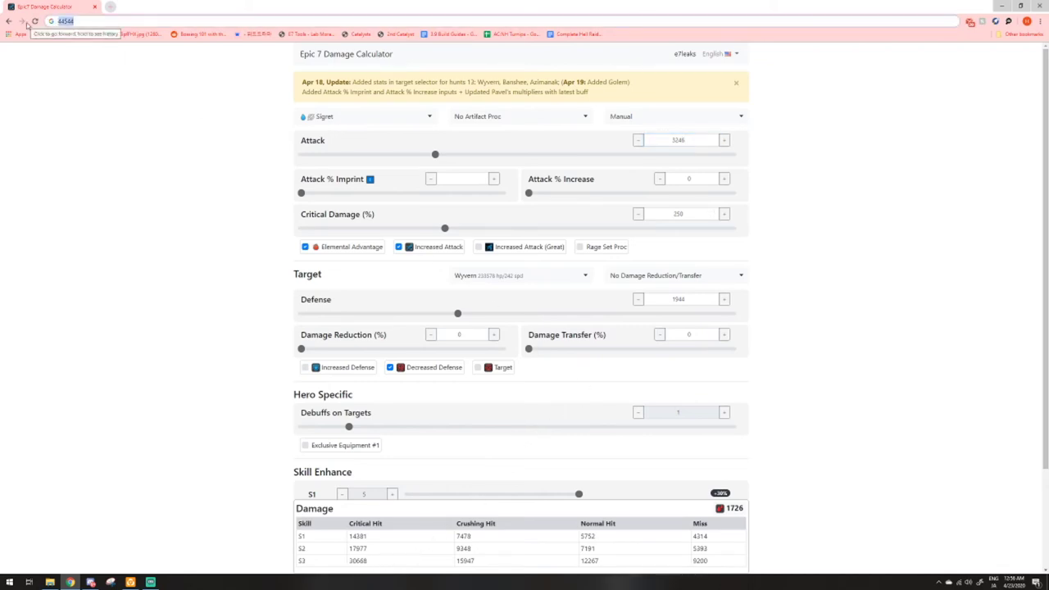
text(30)
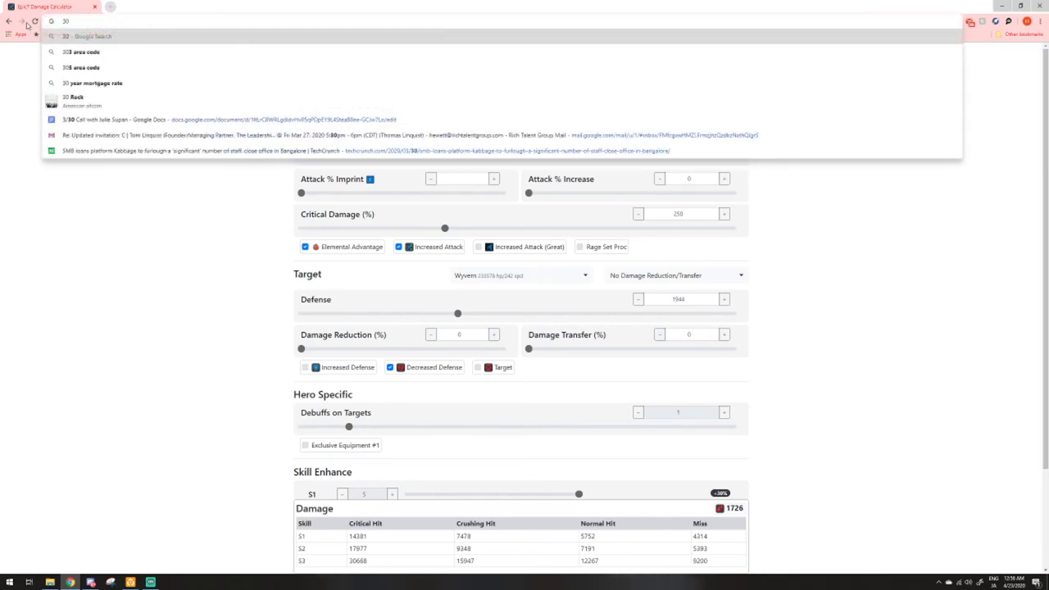
text(668)
click(127, 230)
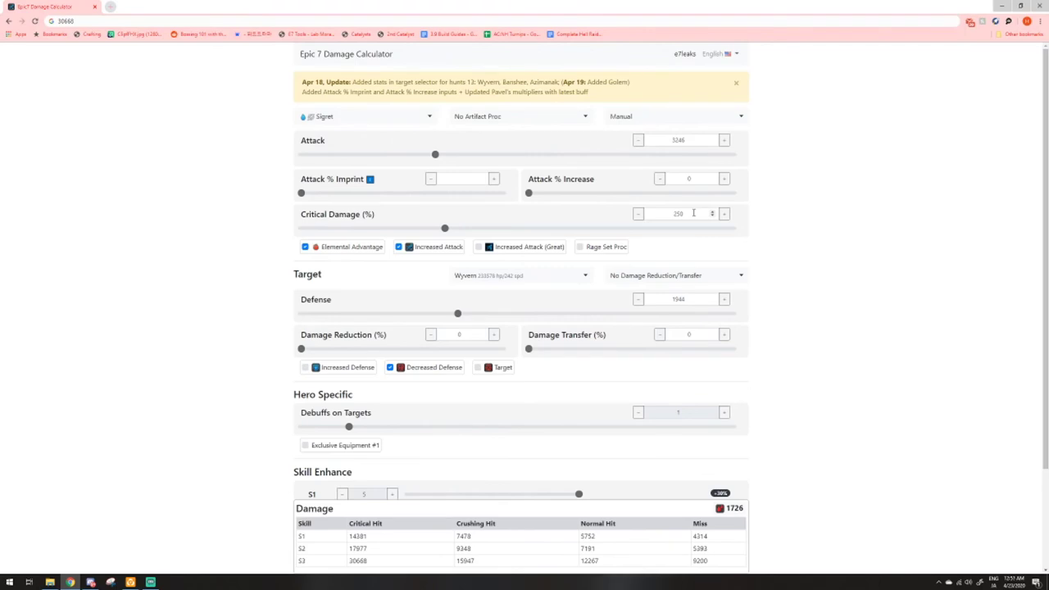
Step: Set Attack to 3000 and Critical Damage to 270% for the comparison without an artifact
double_click(677, 140)
text(3000)
click(695, 213)
double_click(695, 213)
text(270)
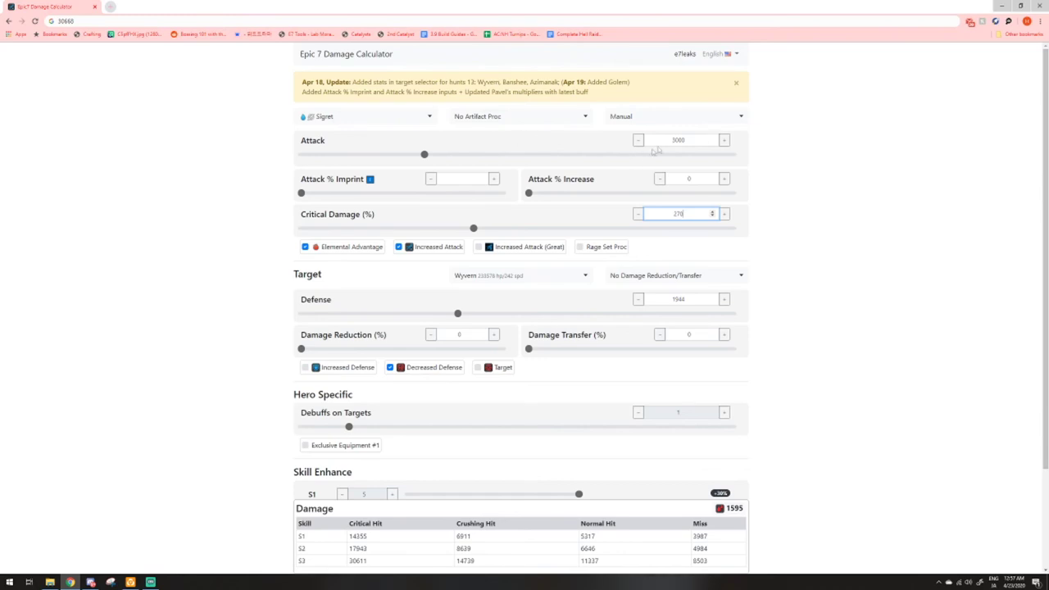
Step: Enter Sigret's base stats: Attack 1228 and Critical Damage 165%
drag(689, 139, 665, 141)
text(122)
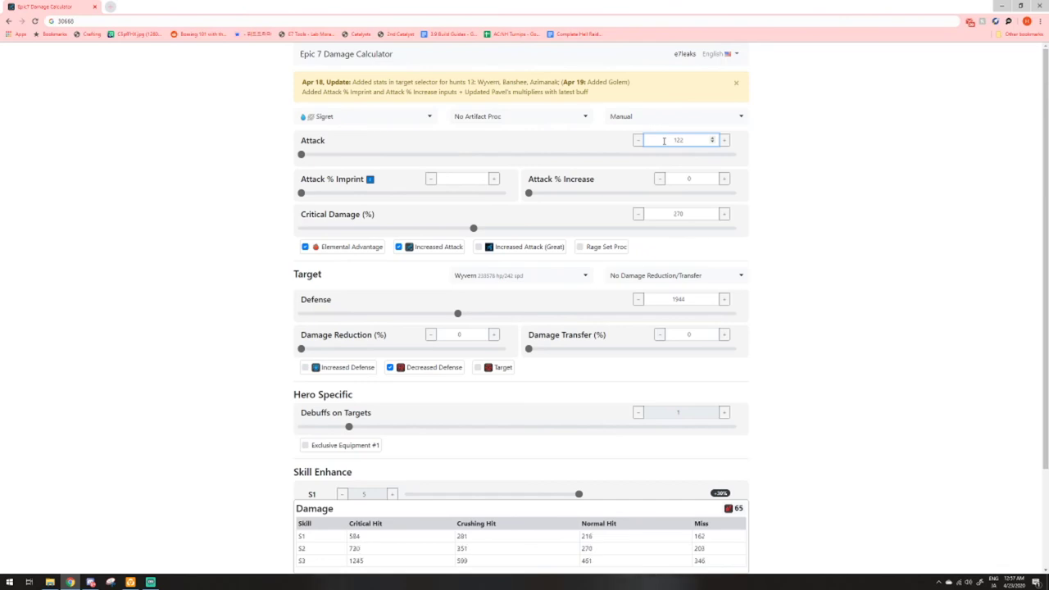
text(8)
double_click(698, 215)
text(165)
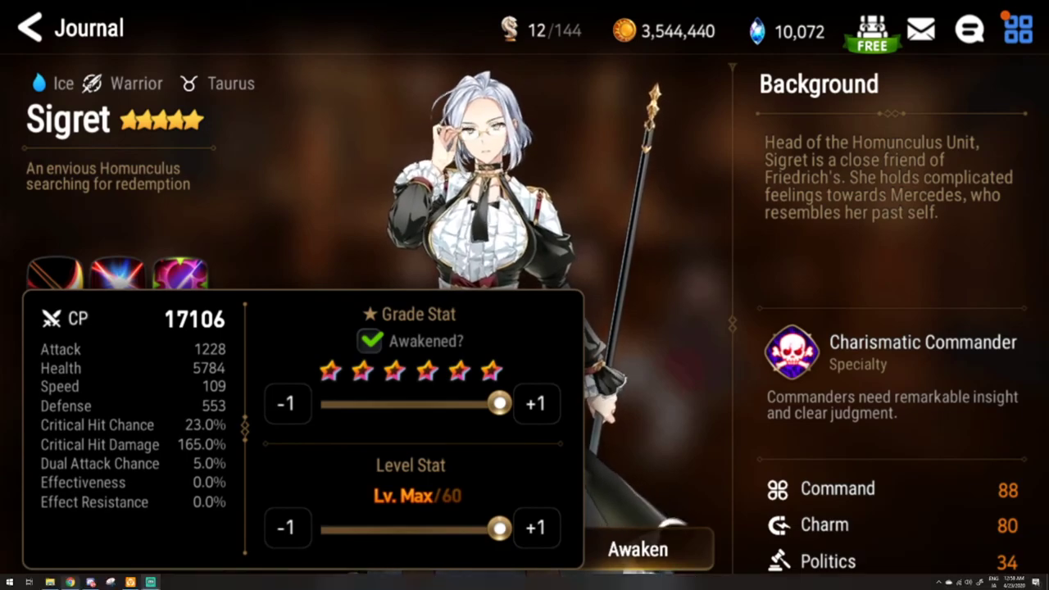
Step: Switch from the game's hero journal back to the Epic 7 Damage Calculator and open the artifact choices
key(alt+Tab)
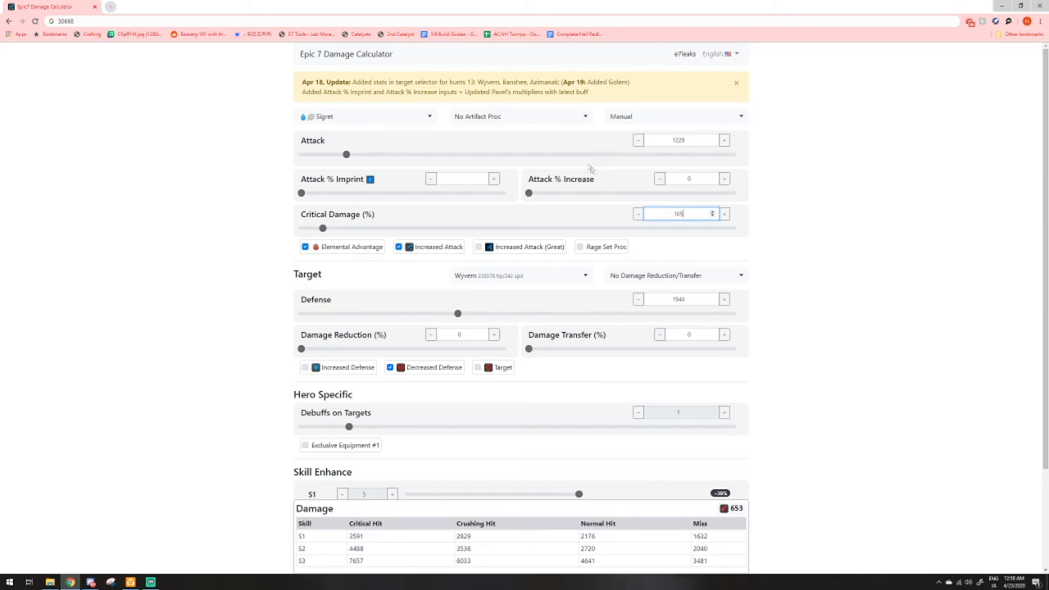
click(568, 123)
click(568, 123)
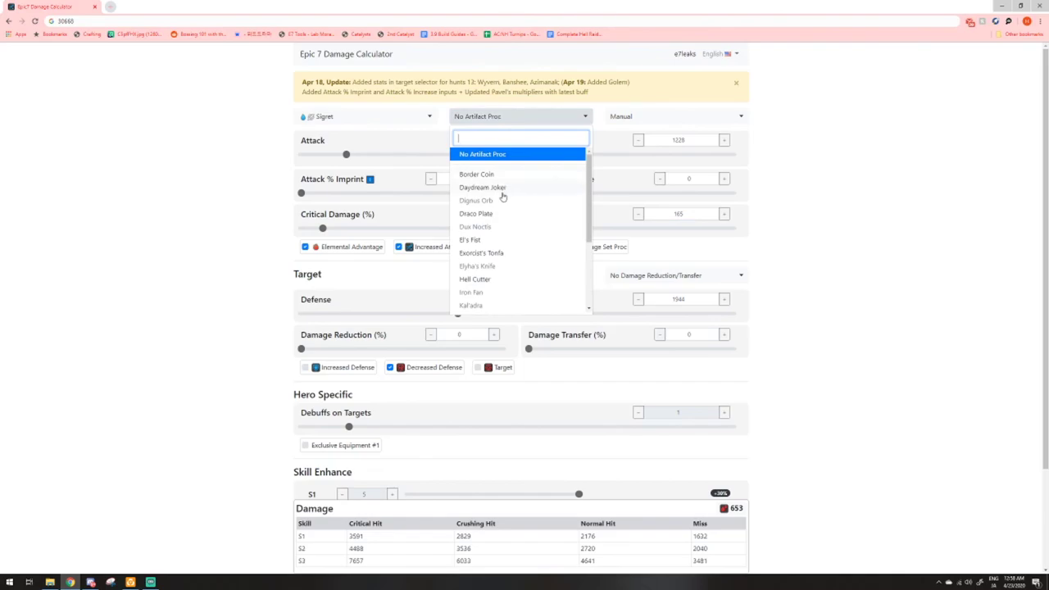